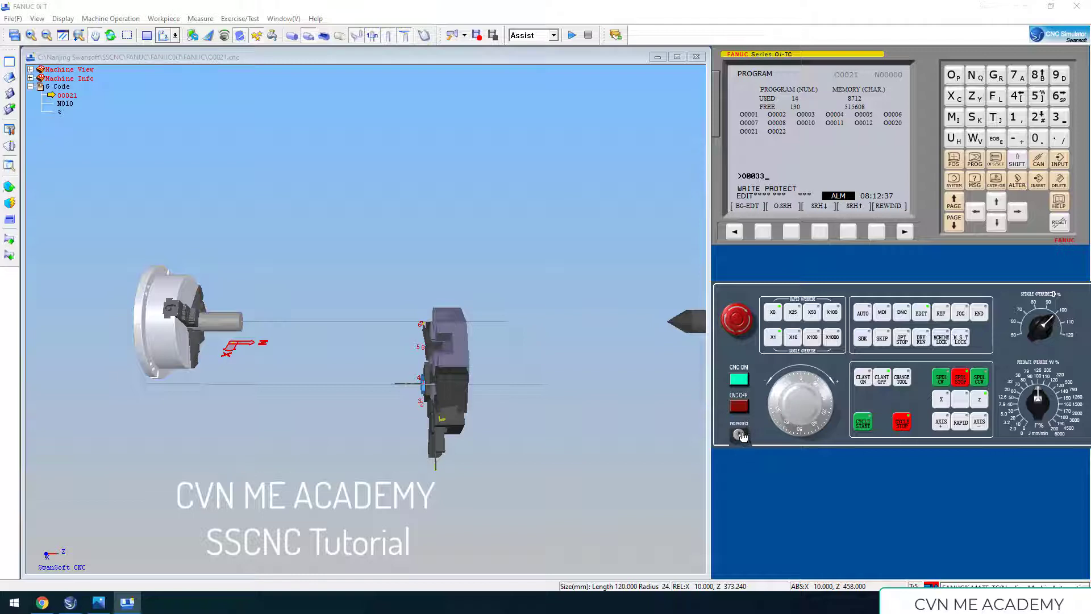
# - Create program O0033 in the controller's edit mode and insert an end-of-block after the program number
pyautogui.click(1039, 182)
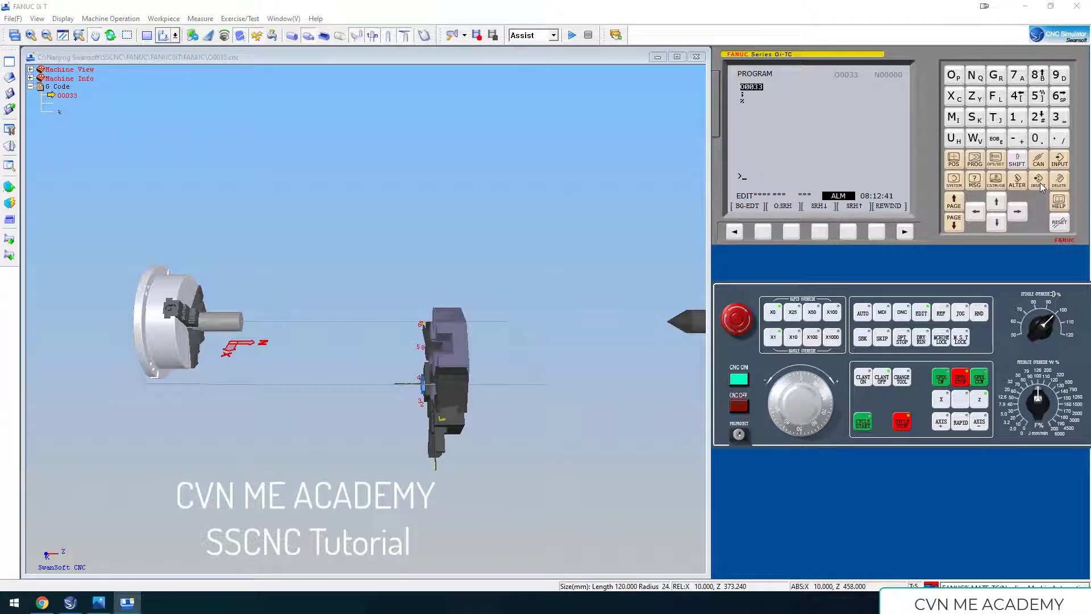
pyautogui.write(';')
pyautogui.click(1038, 183)
pyautogui.click(1034, 182)
# - Start opening a file without saving the current program, and list all file types in the Thực hành CNC folder
pyautogui.click(651, 5)
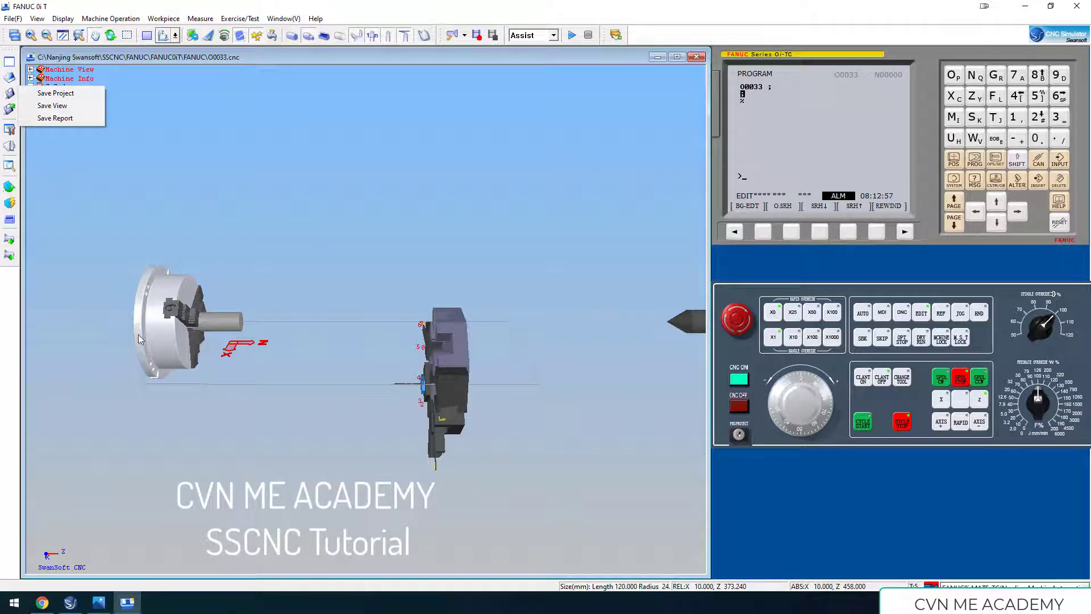
pyautogui.click(661, 162)
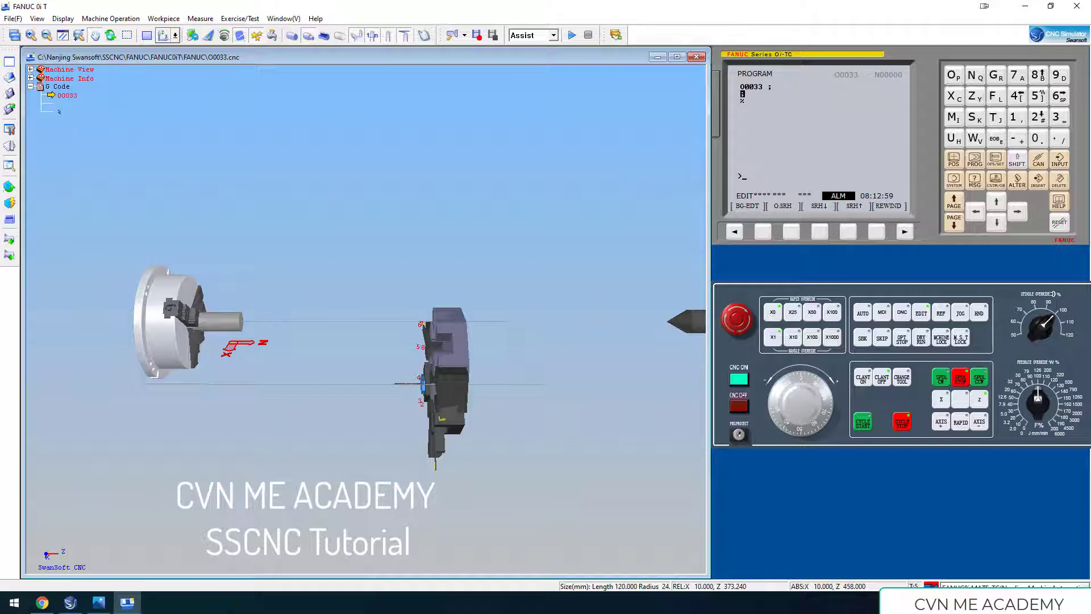
pyautogui.click(10, 79)
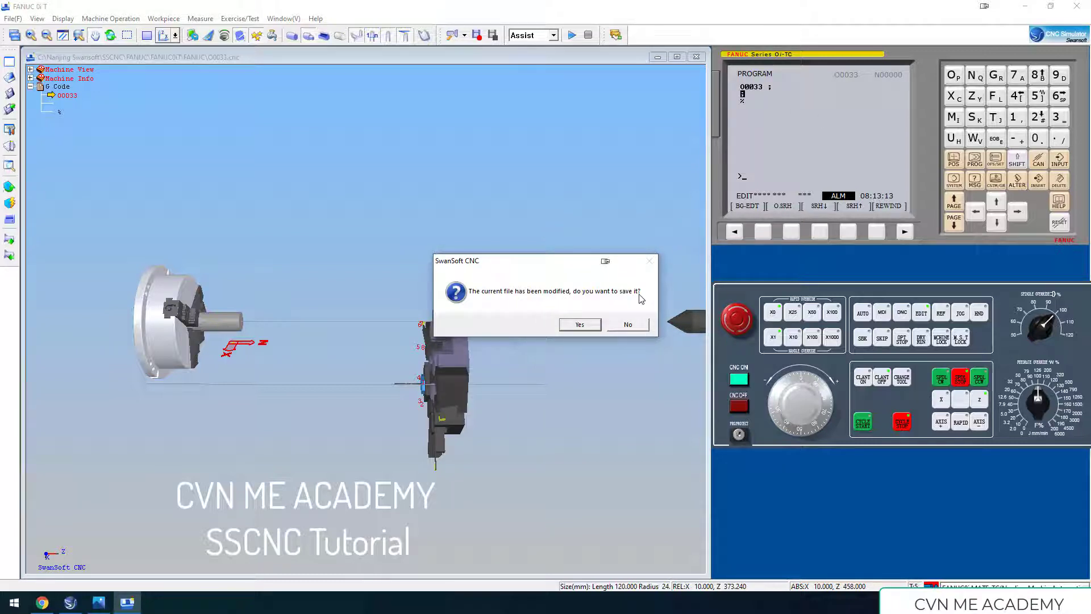
pyautogui.click(628, 328)
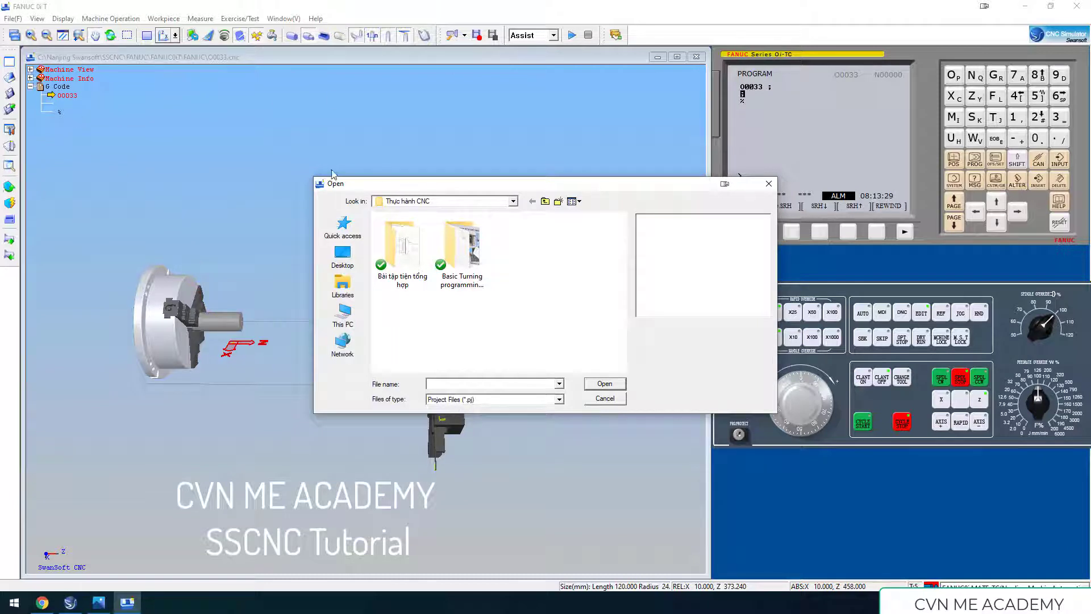
pyautogui.click(560, 399)
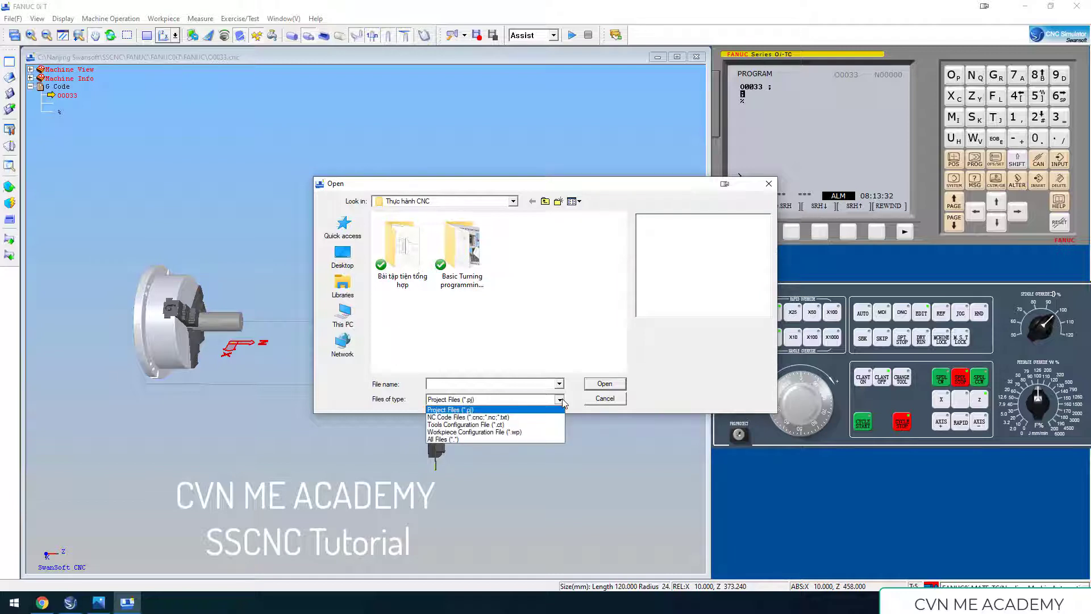
pyautogui.click(461, 439)
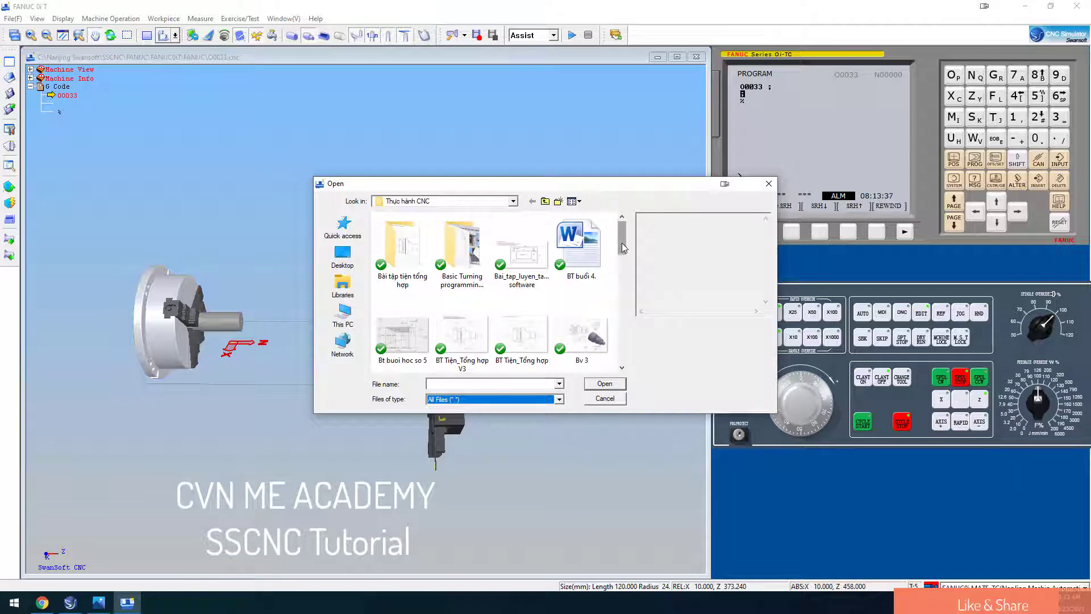
pyautogui.scroll(-2, 623, 249)
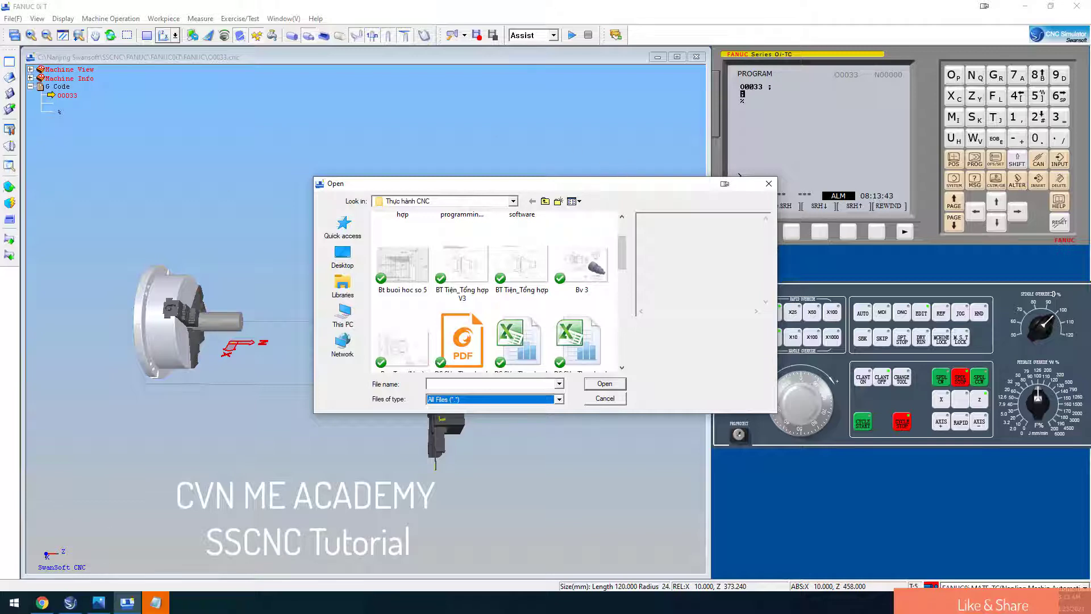
# - Switch to Notepad, examine the tool changes and the G1X12F0.3 line in the turning program, and close the file
pyautogui.click(155, 602)
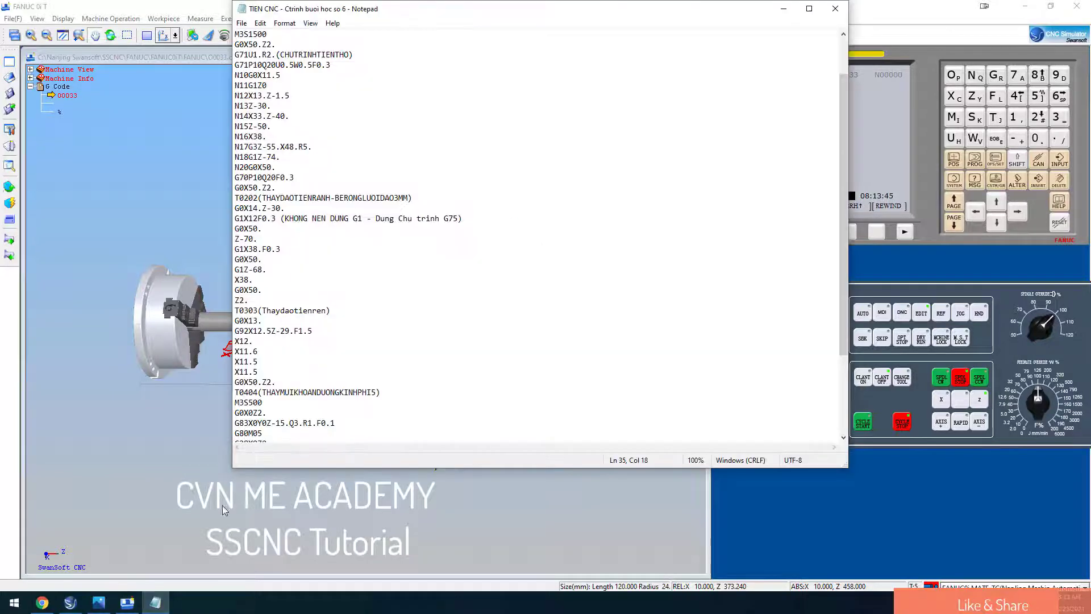
pyautogui.click(809, 9)
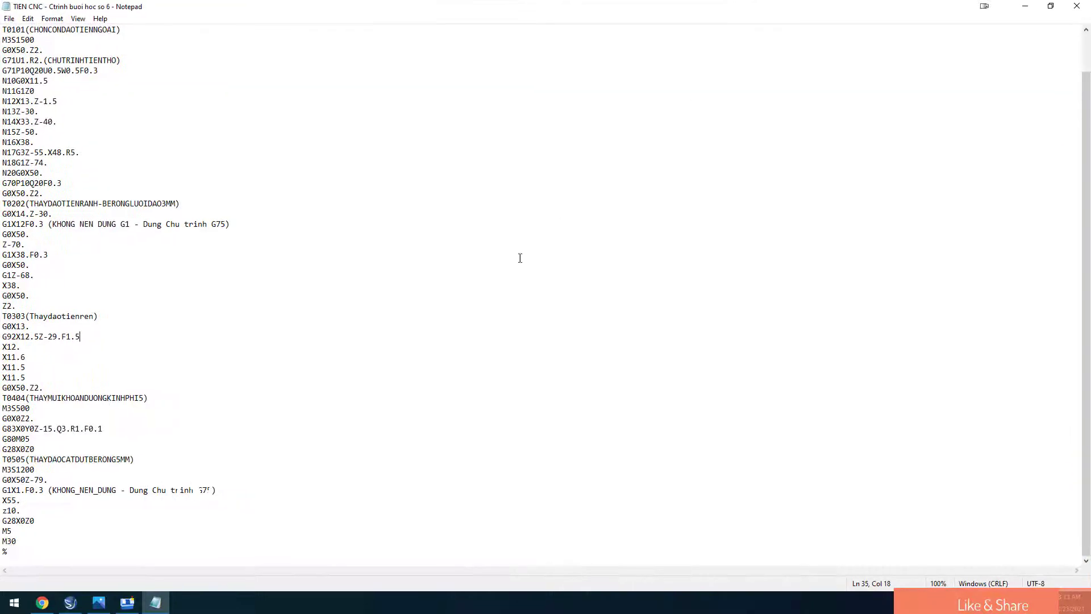
pyautogui.scroll(2, 492, 321)
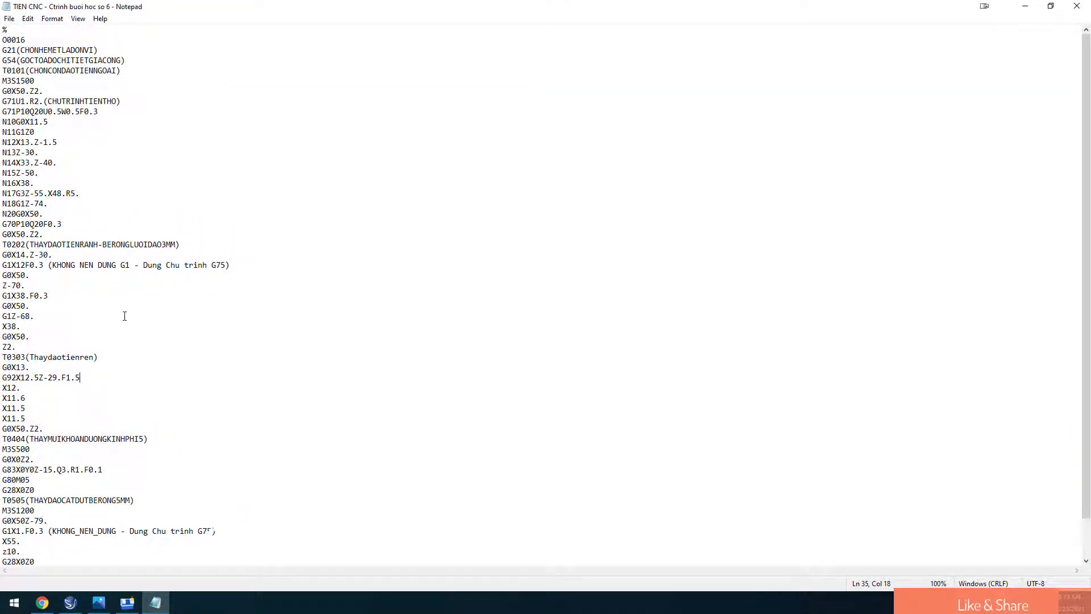
pyautogui.scroll(-2, 125, 315)
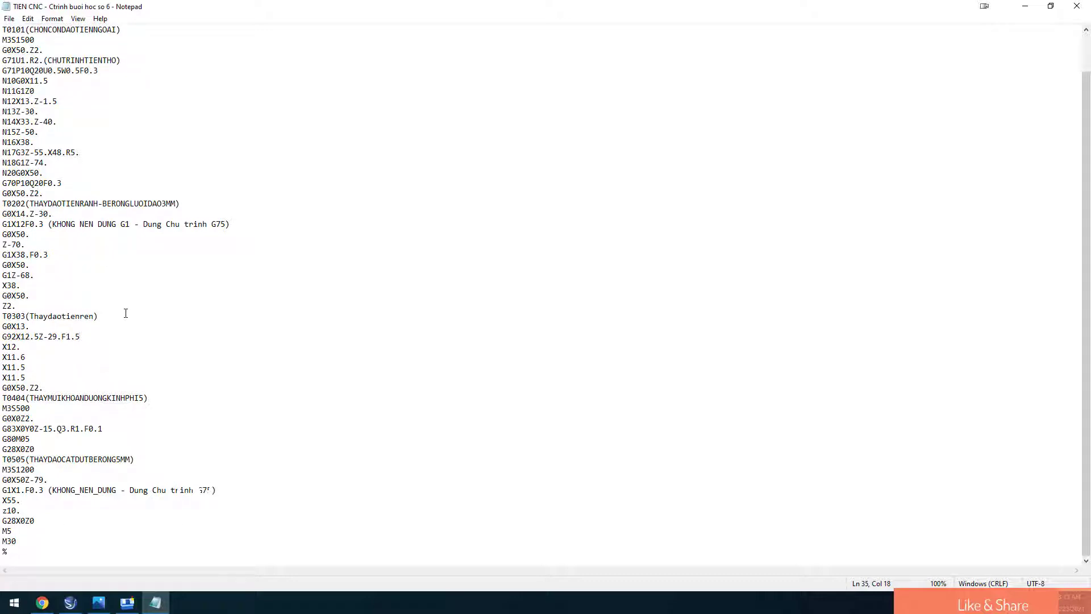
pyautogui.click(81, 317)
pyautogui.click(125, 400)
pyautogui.moveTo(4, 224); pyautogui.dragTo(130, 226)
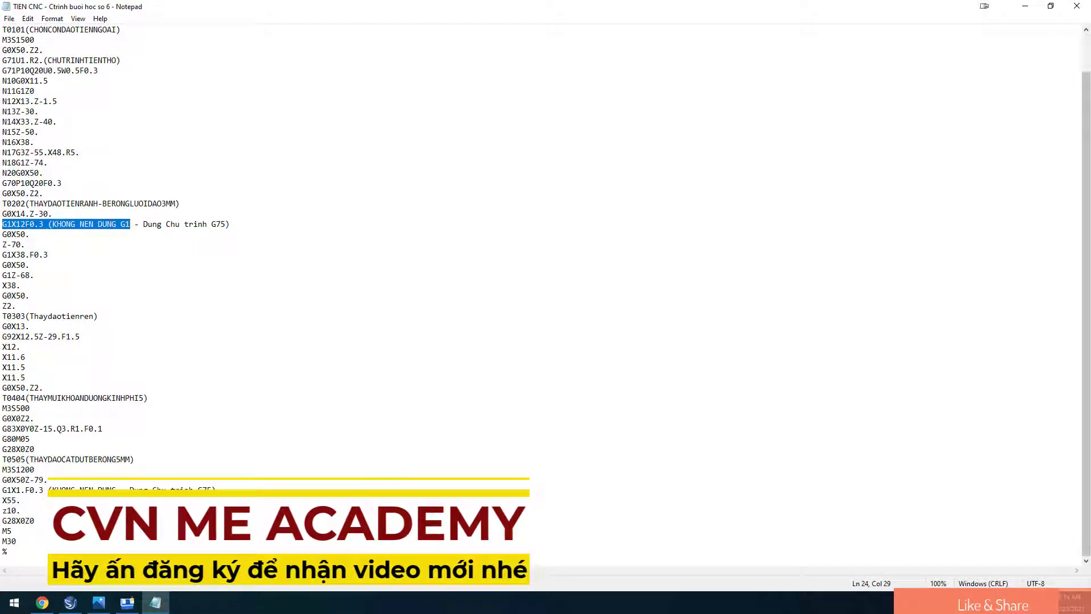
pyautogui.click(1084, 8)
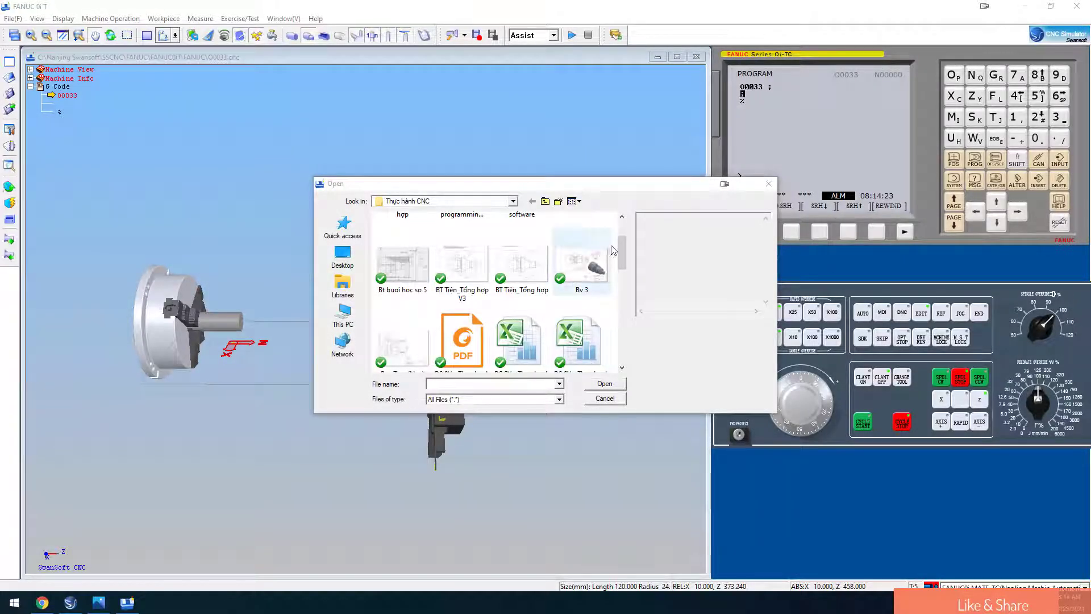
# - Try to open TIEN CNC - Ctrinh buoi hoc so 6 from the Thực hành CNC folder
pyautogui.click(622, 254)
pyautogui.moveTo(622, 251); pyautogui.dragTo(617, 331)
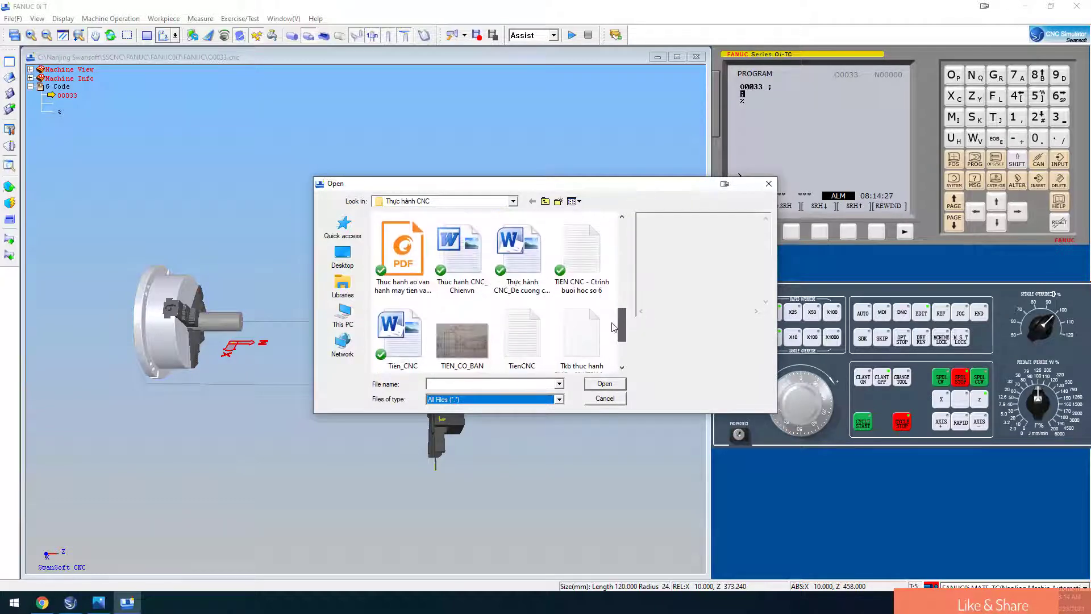
pyautogui.click(579, 277)
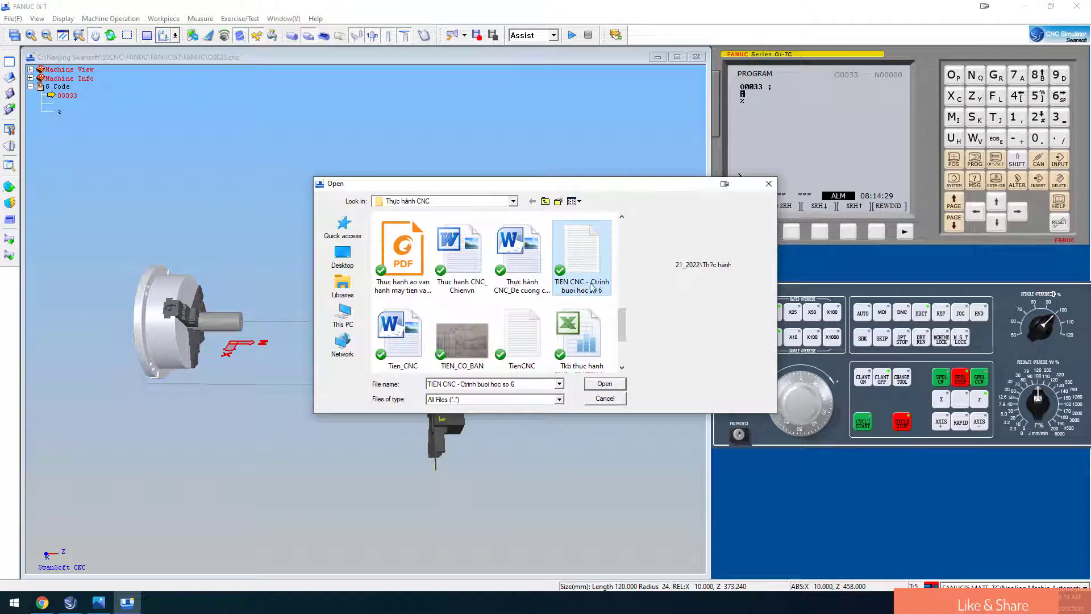
pyautogui.click(604, 385)
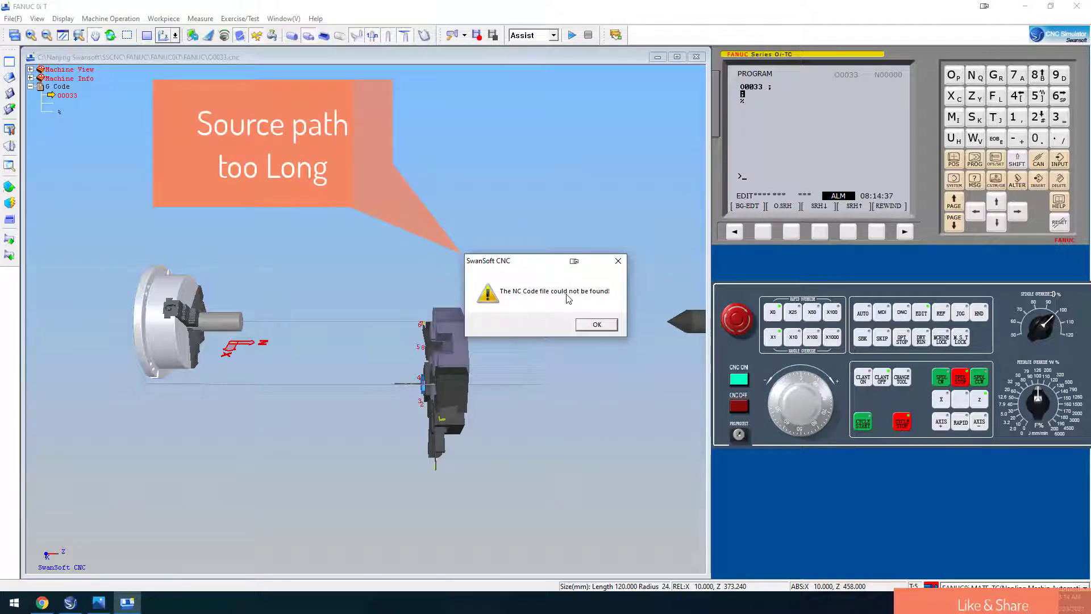
pyautogui.click(595, 324)
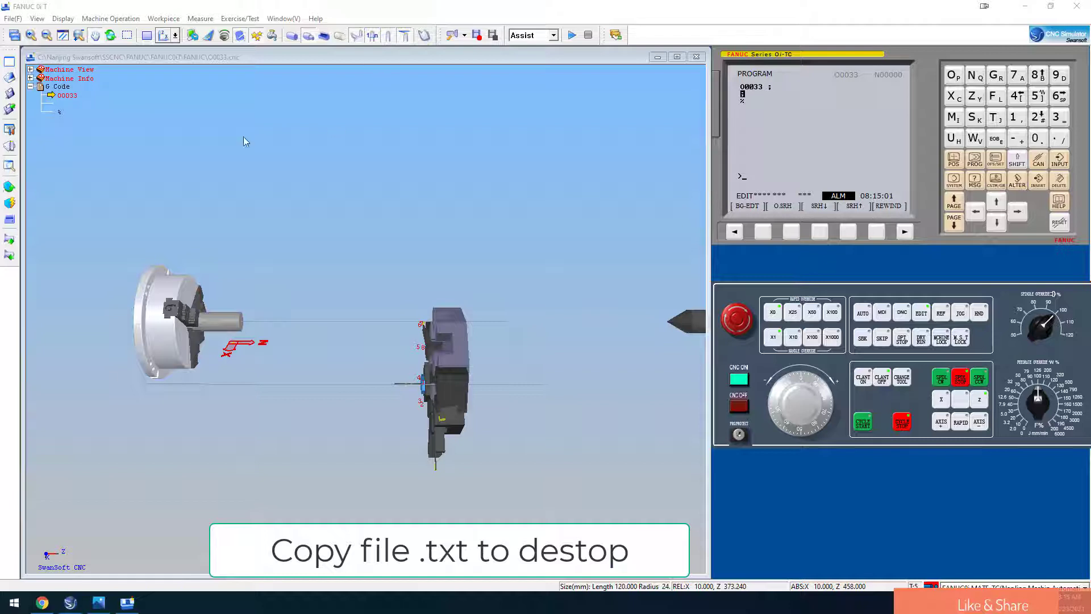
# - Discard the current changes and load TIEN CNC - Ctrinh buoi hoc so 6 from the Desktop, with all file types listed
pyautogui.click(10, 77)
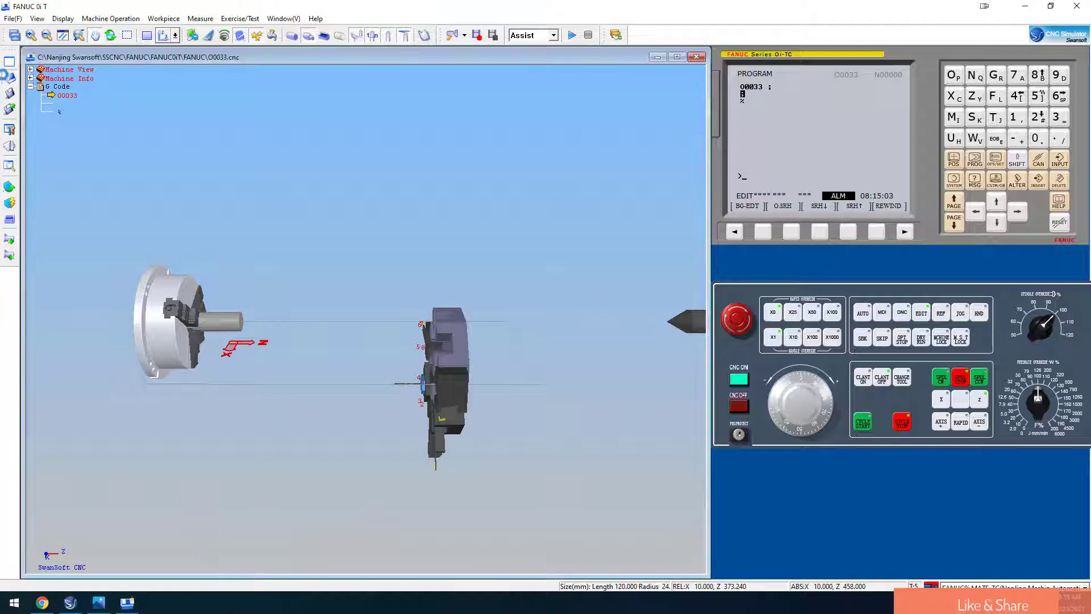
pyautogui.click(627, 325)
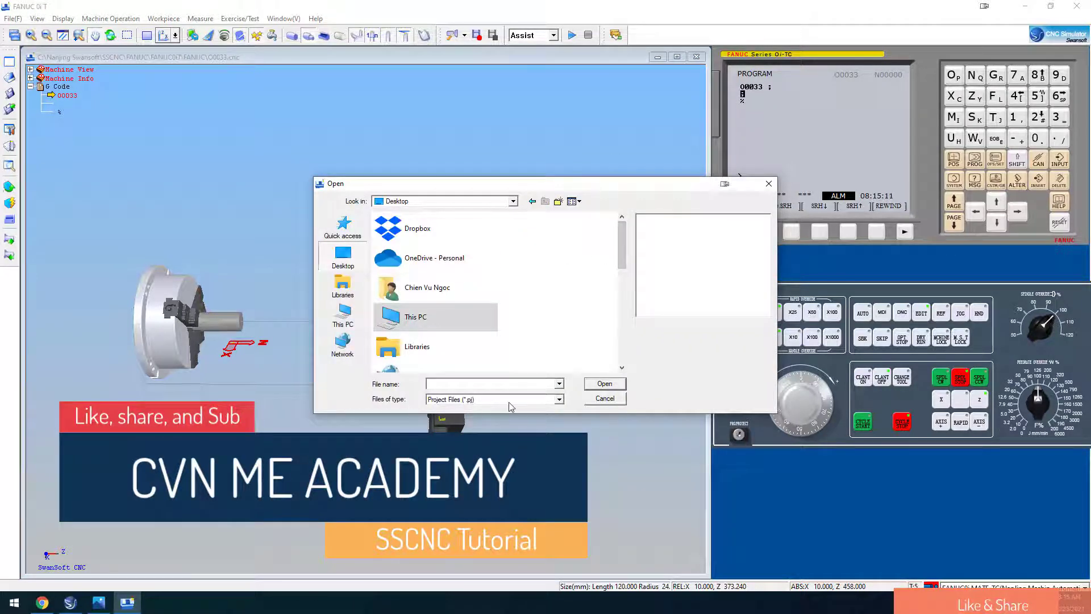
pyautogui.click(494, 399)
pyautogui.click(454, 420)
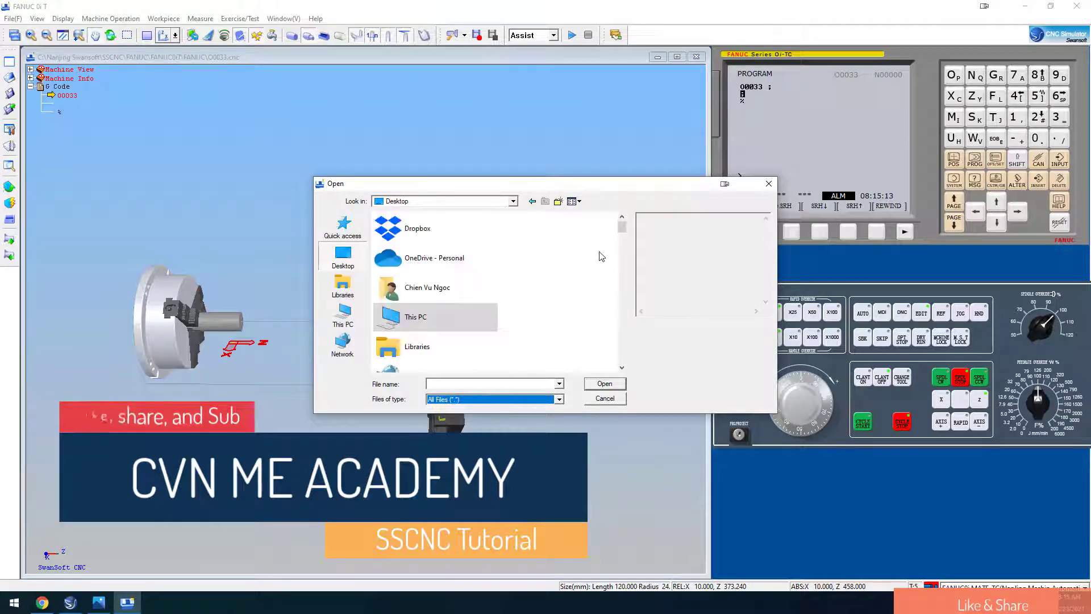
pyautogui.moveTo(622, 230); pyautogui.dragTo(600, 357)
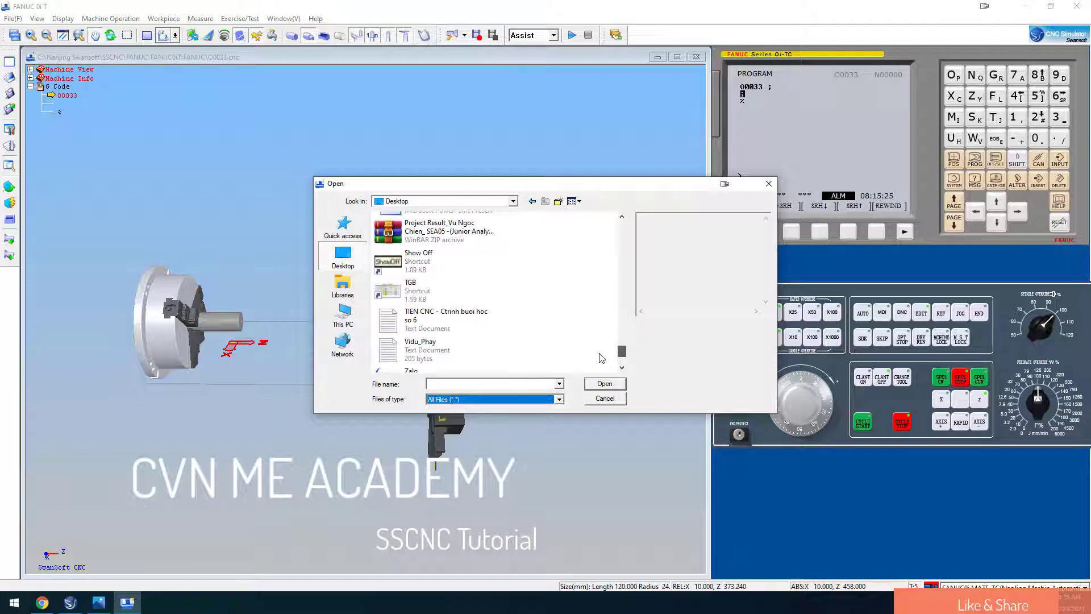
pyautogui.click(416, 324)
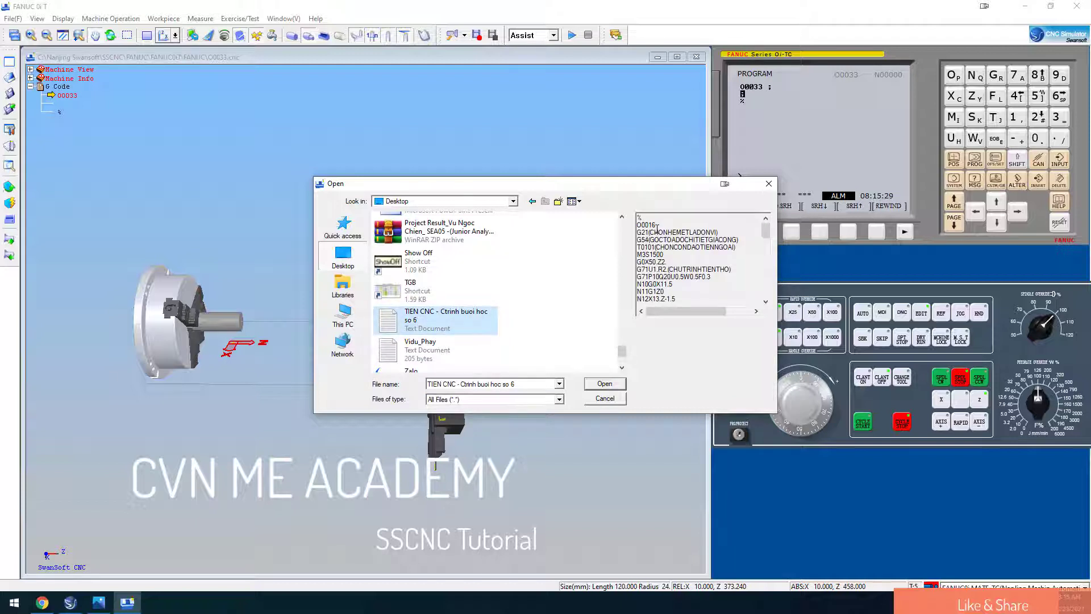
pyautogui.moveTo(645, 219); pyautogui.dragTo(666, 262)
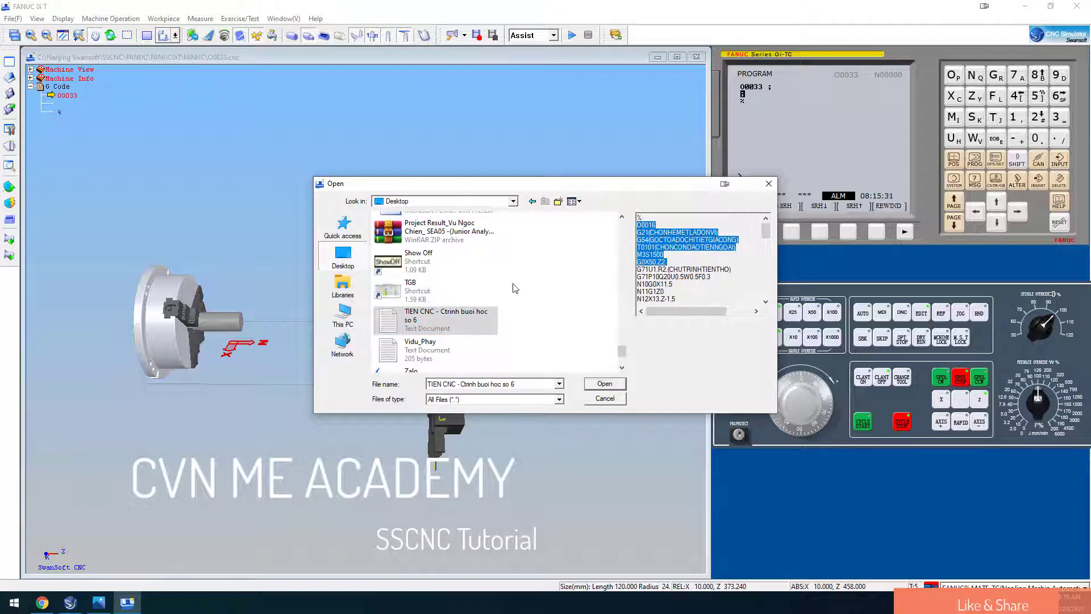
pyautogui.click(604, 384)
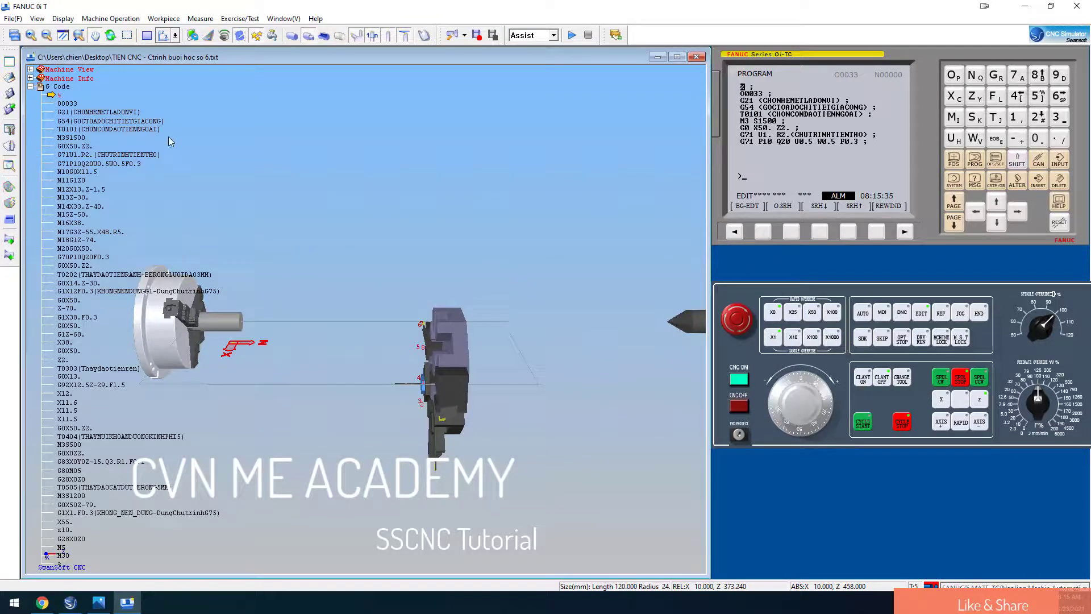